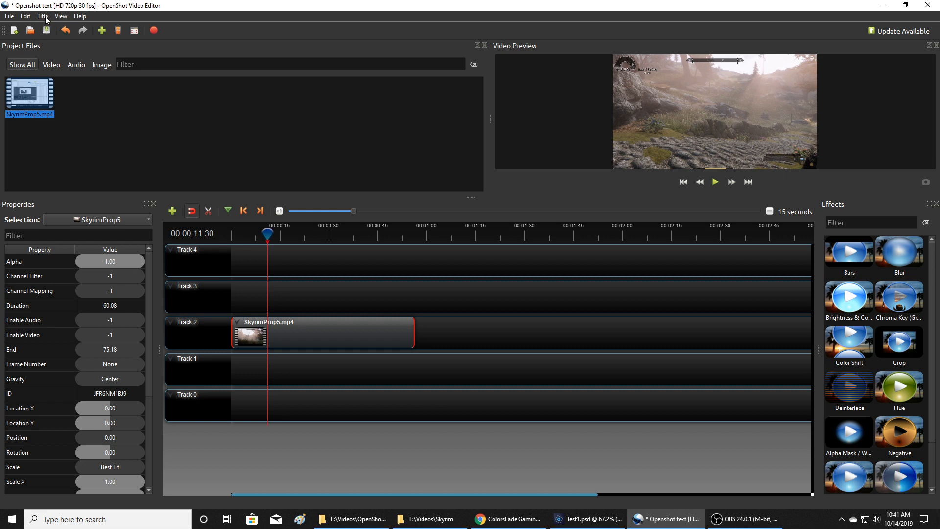
- Start a new static title and choose the Gold bottom template
{"action": "left_click", "coordinate": [46, 17]}
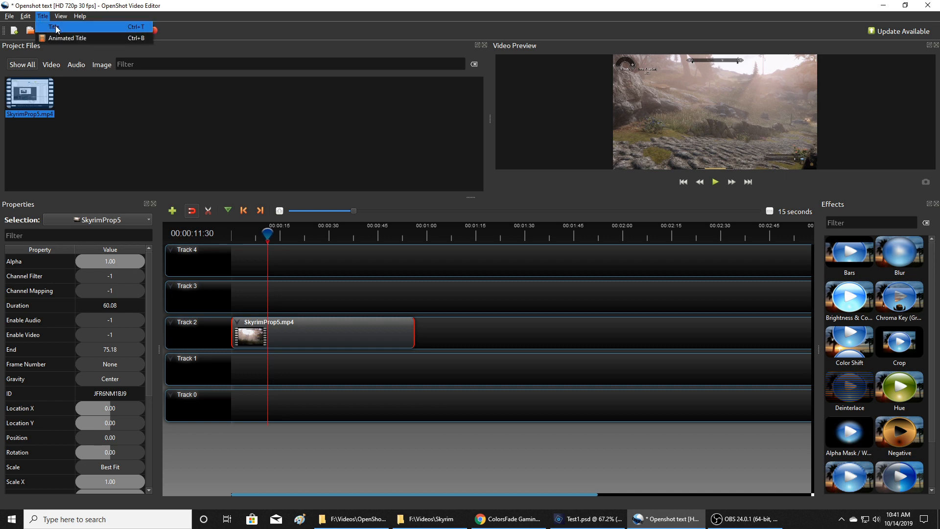
{"action": "left_click", "coordinate": [56, 29]}
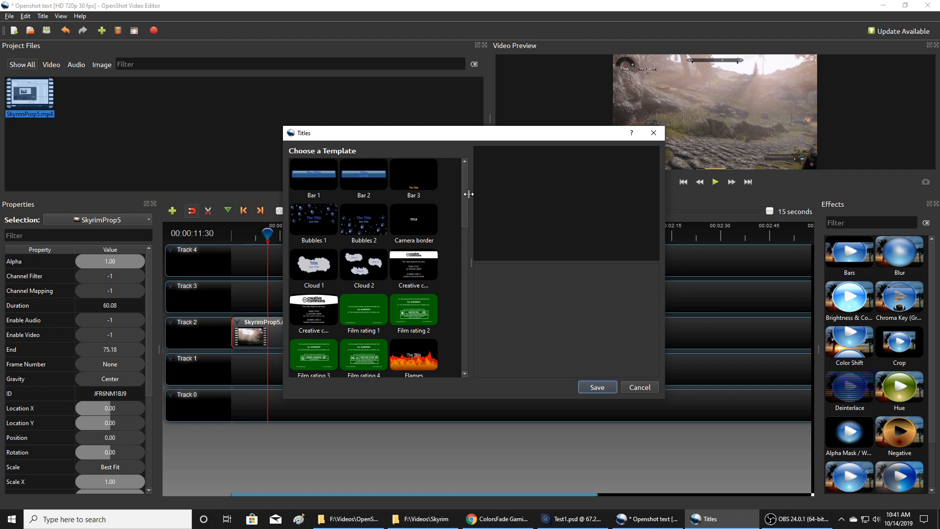
{"action": "left_click", "coordinate": [422, 184]}
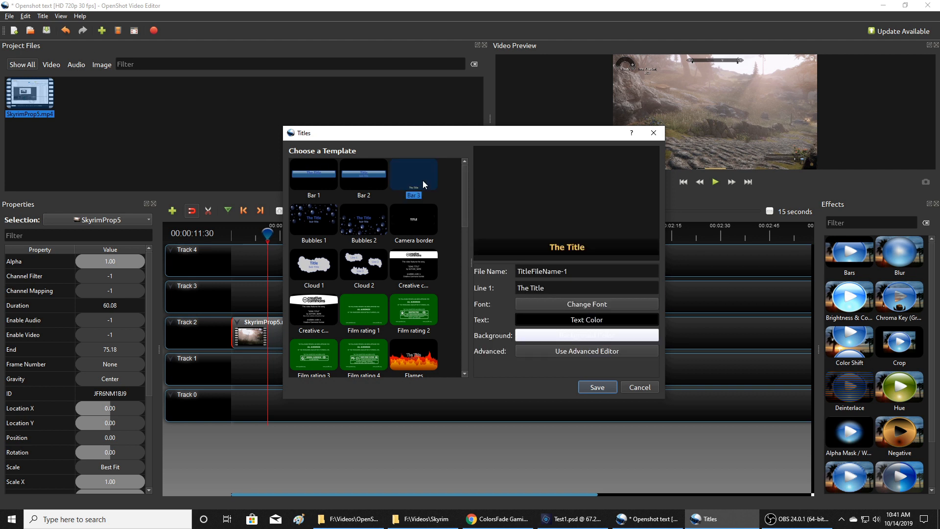
{"action": "left_click_drag", "start_coordinate": [463, 212], "coordinate": [377, 263]}
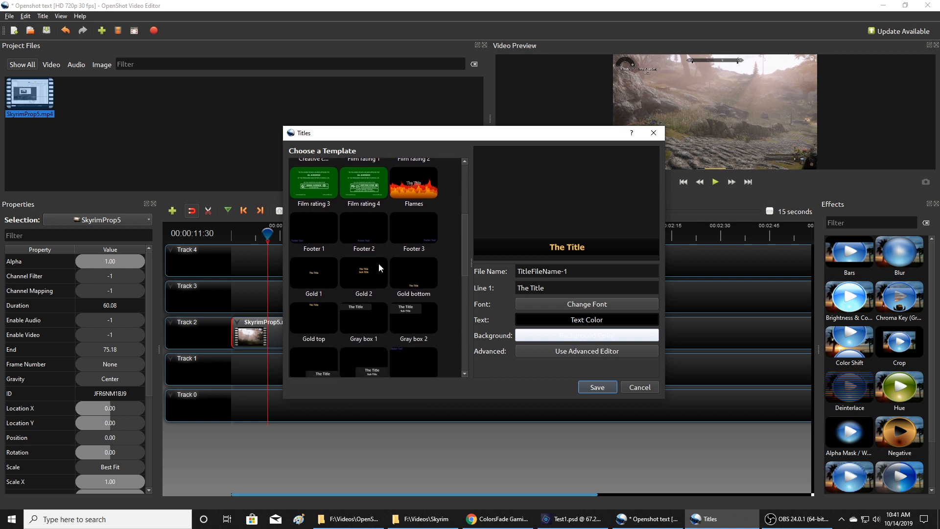
{"action": "left_click", "coordinate": [428, 277]}
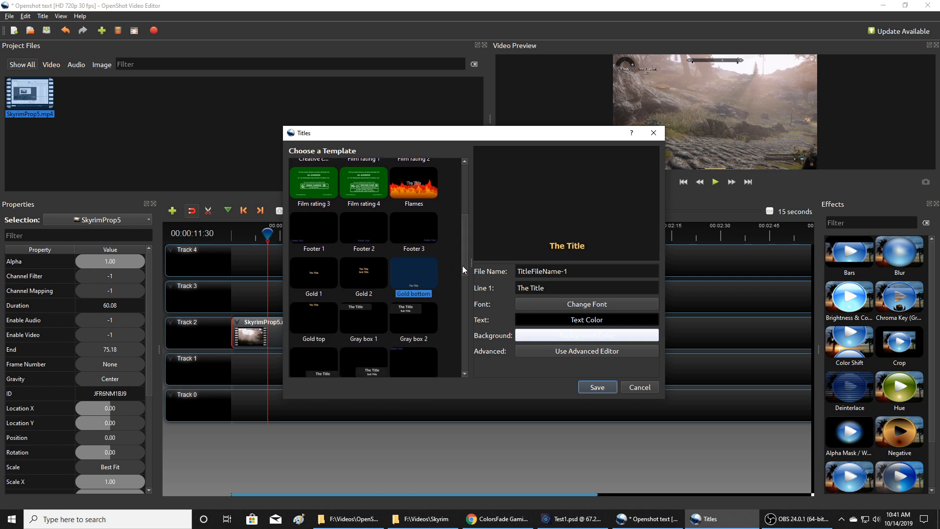
- Preview the Gray box title templates for comparison and return to the Gold bottom template
{"action": "left_click_drag", "start_coordinate": [462, 265], "coordinate": [463, 274]}
{"action": "left_click", "coordinate": [418, 284]}
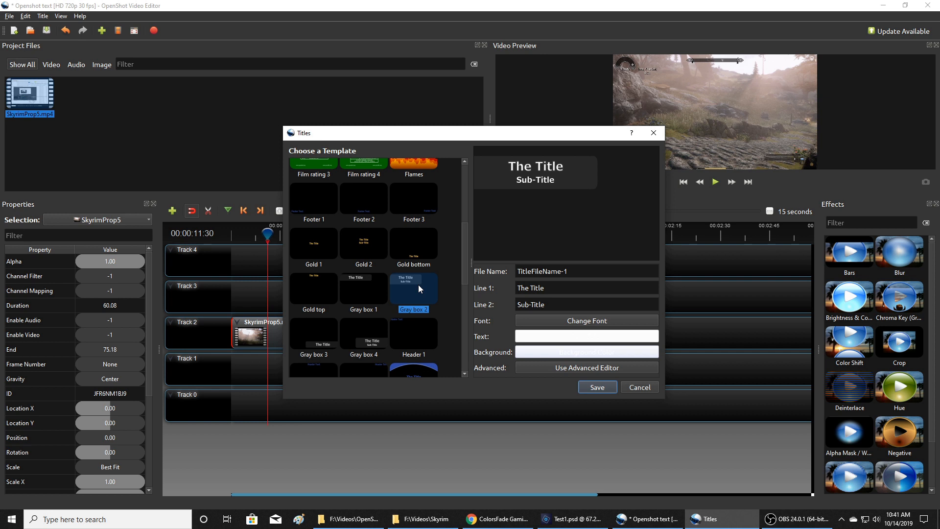
{"action": "left_click", "coordinate": [359, 291]}
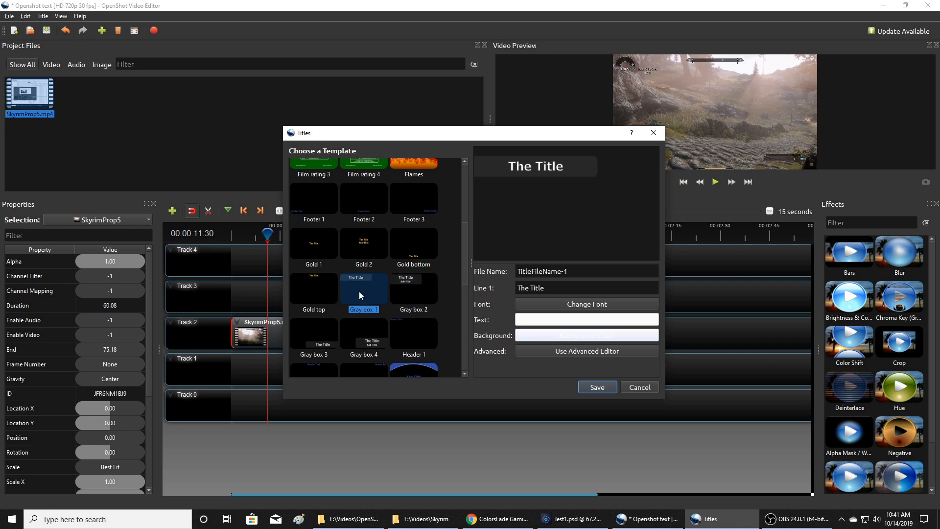
{"action": "left_click", "coordinate": [359, 339]}
{"action": "mouse_move", "coordinate": [463, 269]}
{"action": "left_mouse_down"}
{"action": "mouse_move", "coordinate": [464, 292]}
{"action": "mouse_move", "coordinate": [464, 257]}
{"action": "left_mouse_up"}
{"action": "left_click", "coordinate": [425, 294]}
{"action": "left_click", "coordinate": [420, 267]}
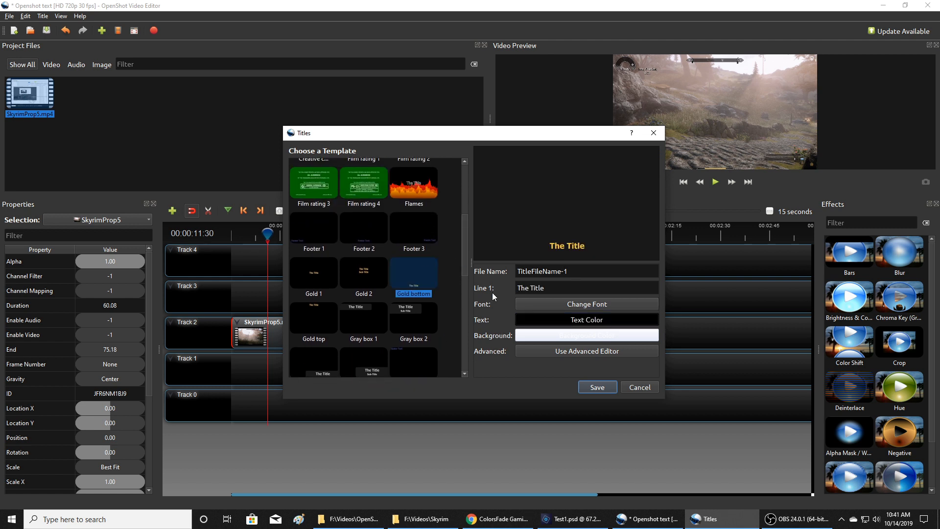
- Replace the title's first line with "Here Is Some Text"
{"action": "left_click_drag", "start_coordinate": [553, 288], "coordinate": [520, 289]}
{"action": "type", "text": "Here Is Som"}
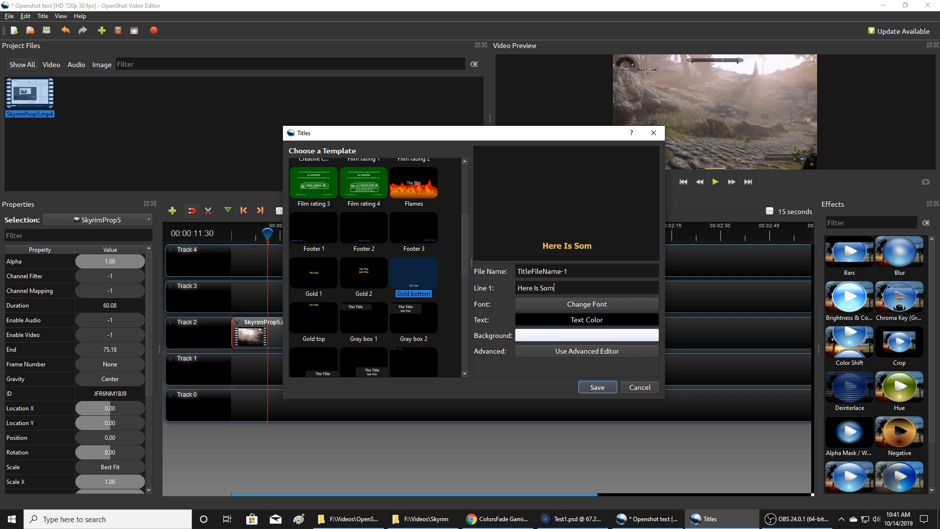
{"action": "type", "text": "e Text"}
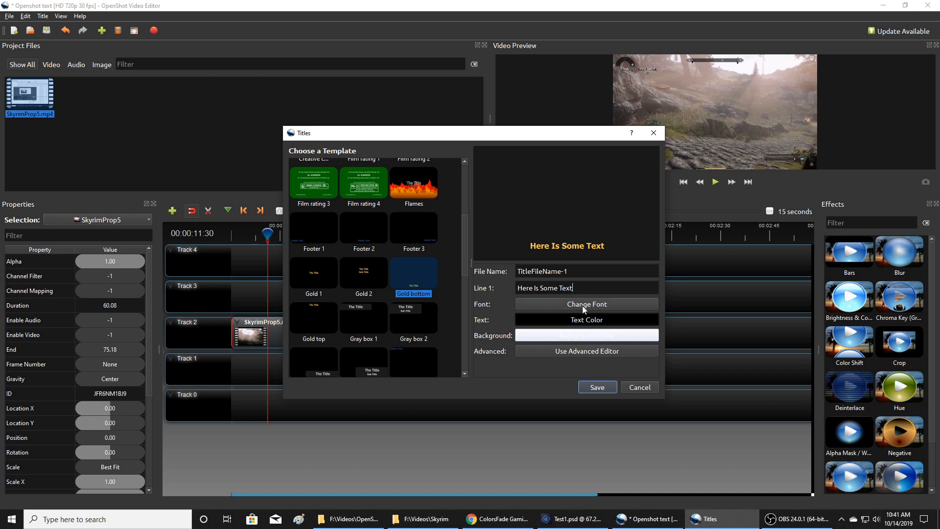
- Color the title text purple, save the title and place it on Track 4 above the SkyrimProp5.mp4 clip
{"action": "left_click", "coordinate": [592, 319]}
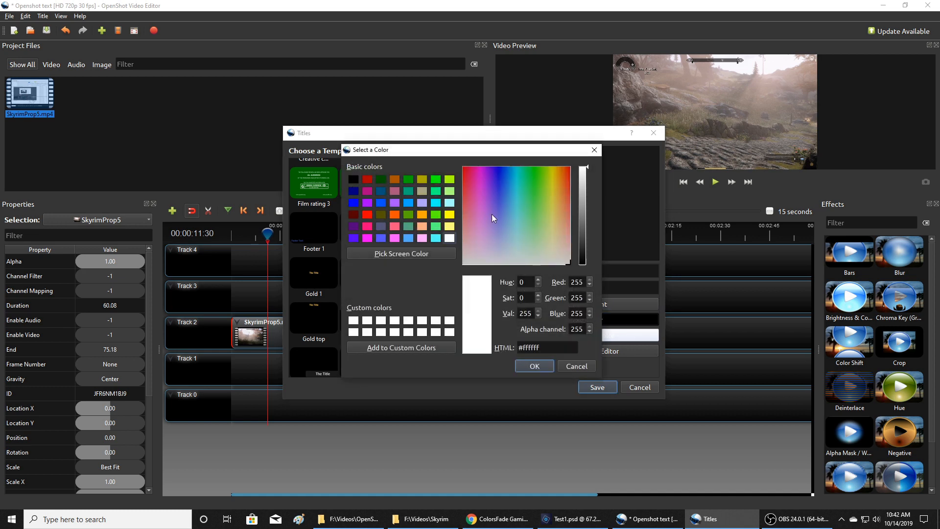
{"action": "left_click", "coordinate": [367, 215]}
{"action": "left_click", "coordinate": [534, 366]}
{"action": "left_click", "coordinate": [597, 387]}
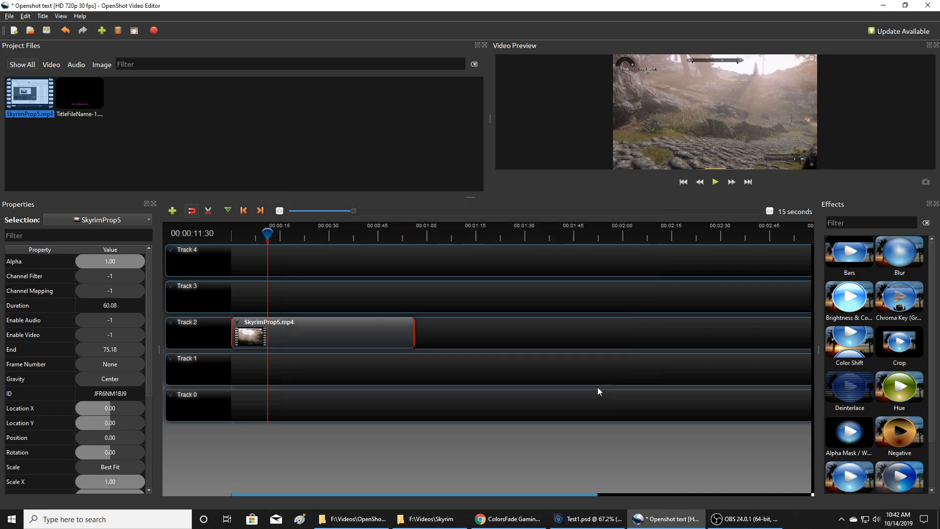
{"action": "left_click_drag", "start_coordinate": [77, 90], "coordinate": [305, 261]}
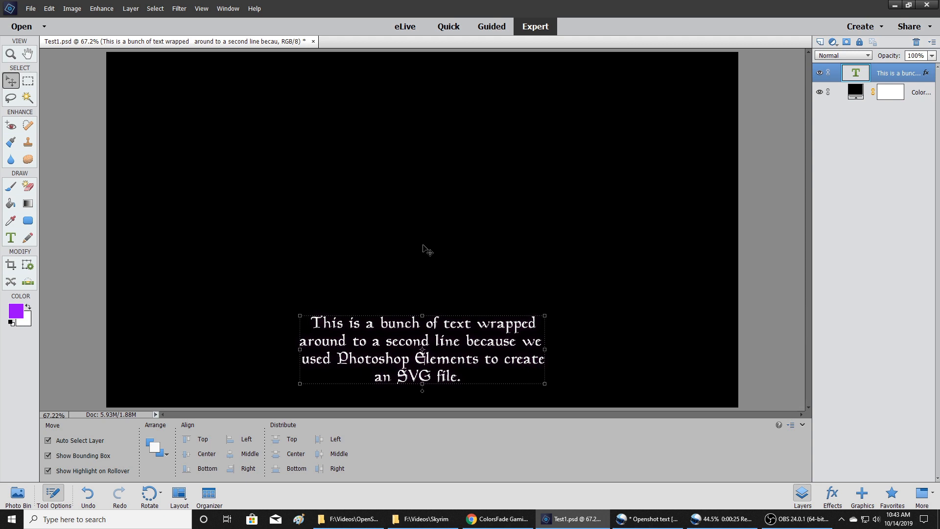
- Move the text block up slightly and give its layer style a yellow outer glow with 27 px size and 68% opacity
{"action": "mouse_move", "coordinate": [421, 336]}
{"action": "left_mouse_down"}
{"action": "mouse_move", "coordinate": [604, 334]}
{"action": "mouse_move", "coordinate": [583, 344]}
{"action": "mouse_move", "coordinate": [501, 166]}
{"action": "mouse_move", "coordinate": [392, 86]}
{"action": "mouse_move", "coordinate": [250, 172]}
{"action": "mouse_move", "coordinate": [406, 300]}
{"action": "mouse_move", "coordinate": [421, 325]}
{"action": "left_mouse_up"}
{"action": "right_click", "coordinate": [421, 325]}
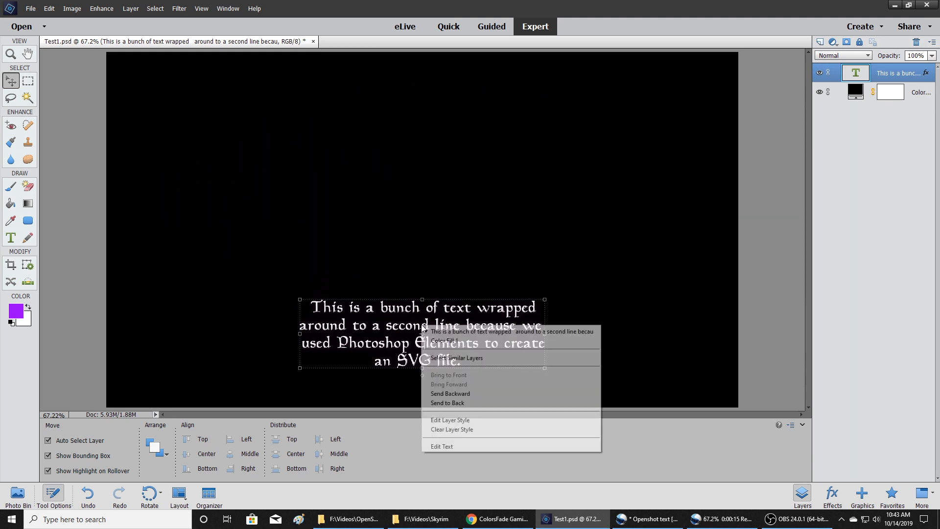
{"action": "left_click", "coordinate": [450, 420]}
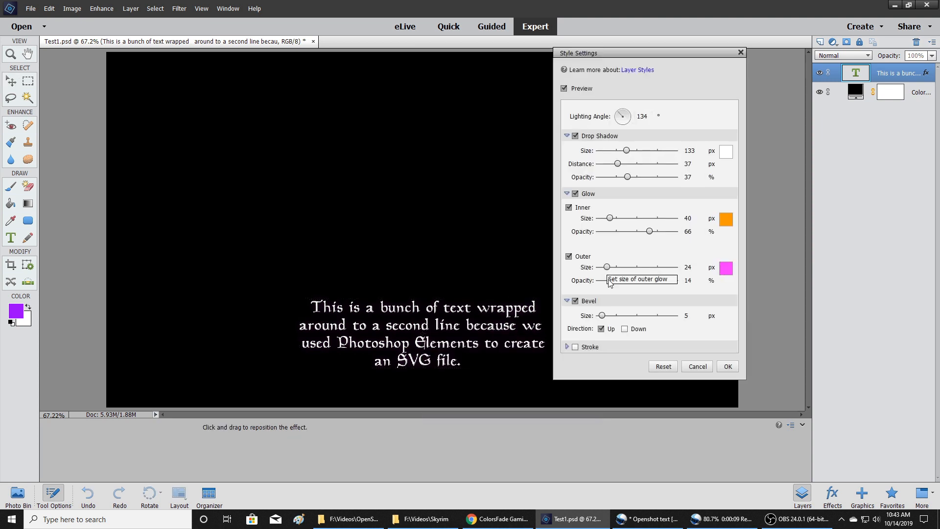
{"action": "left_click_drag", "start_coordinate": [610, 281], "coordinate": [653, 286]}
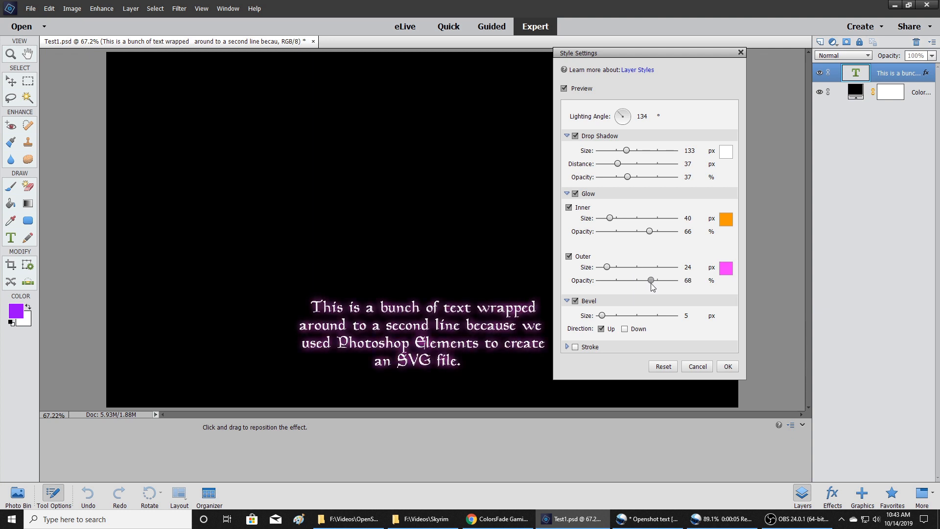
{"action": "mouse_move", "coordinate": [607, 268]}
{"action": "left_mouse_down"}
{"action": "mouse_move", "coordinate": [618, 269]}
{"action": "mouse_move", "coordinate": [609, 272]}
{"action": "left_mouse_up"}
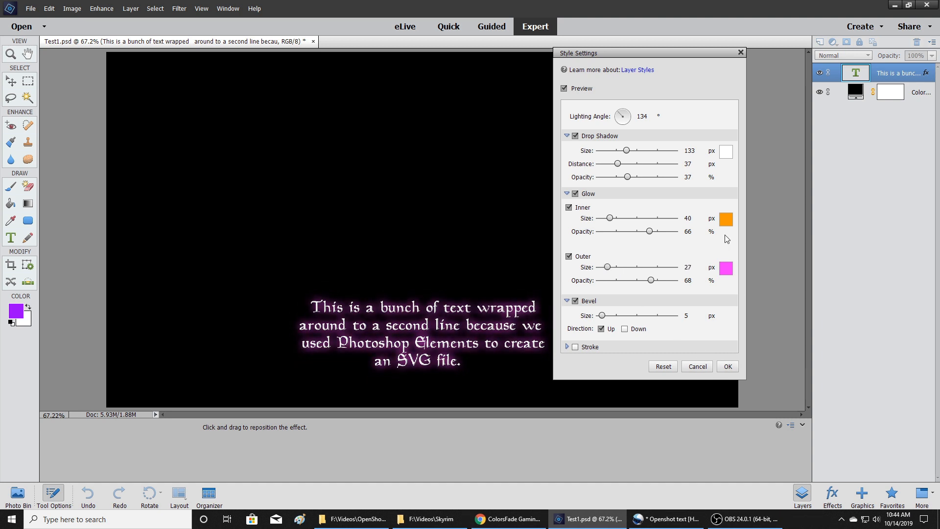
{"action": "left_click", "coordinate": [725, 269]}
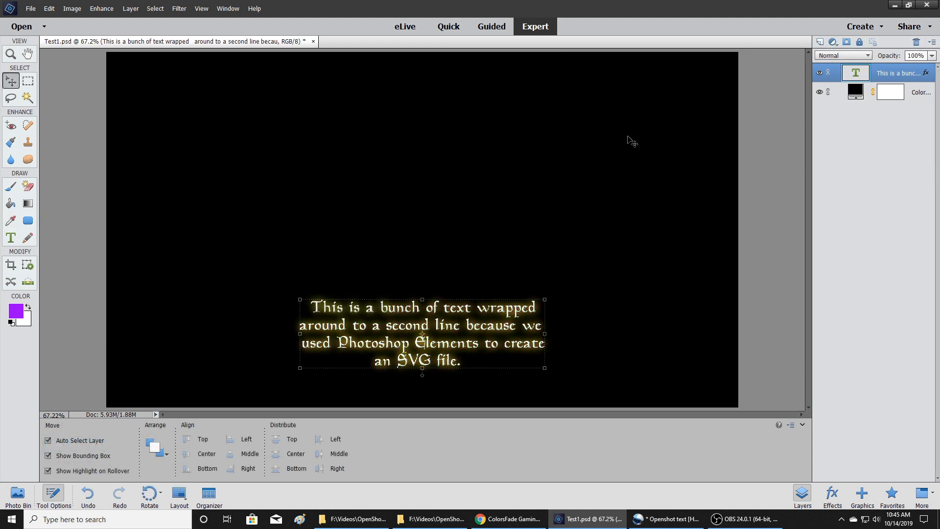
- Hide the black color fill layer and save the image for web as a transparent PNG-24, replacing Test2.png
{"action": "left_click", "coordinate": [629, 140]}
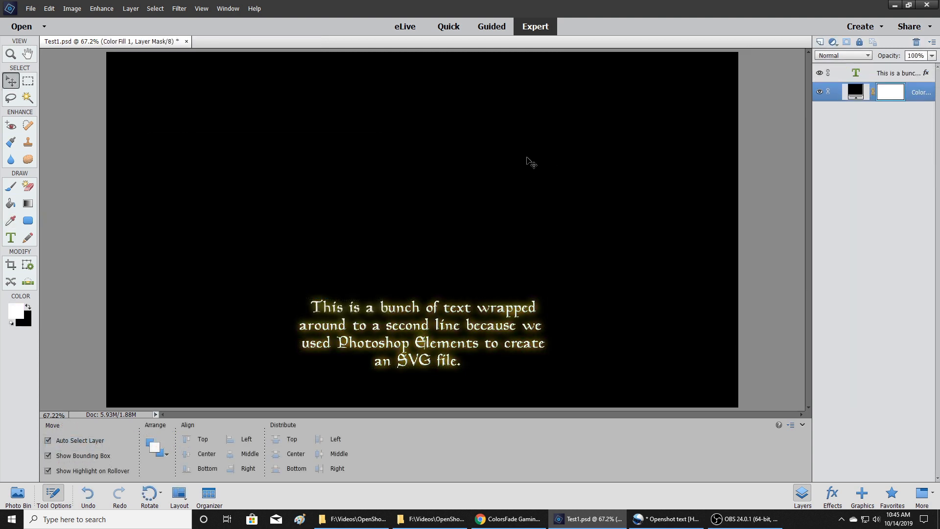
{"action": "left_click", "coordinate": [819, 92]}
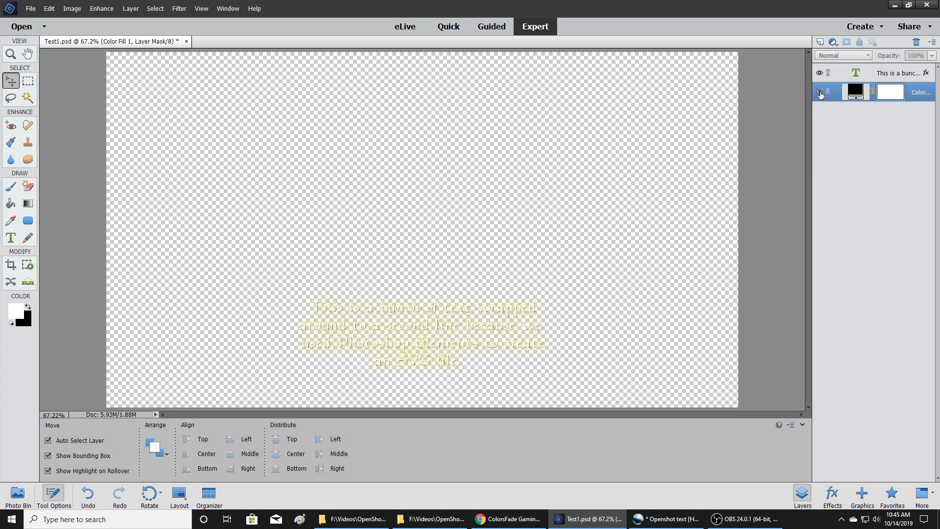
{"action": "left_click", "coordinate": [30, 8]}
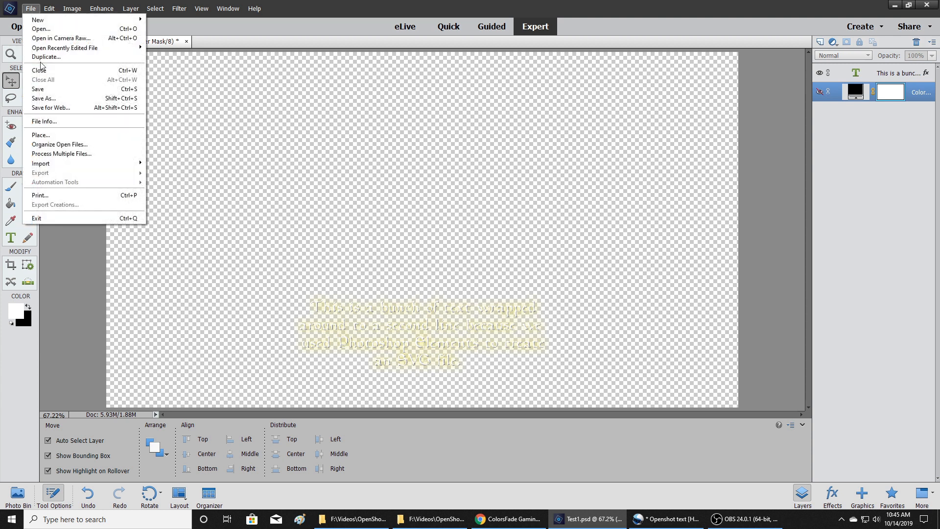
{"action": "left_click", "coordinate": [47, 107]}
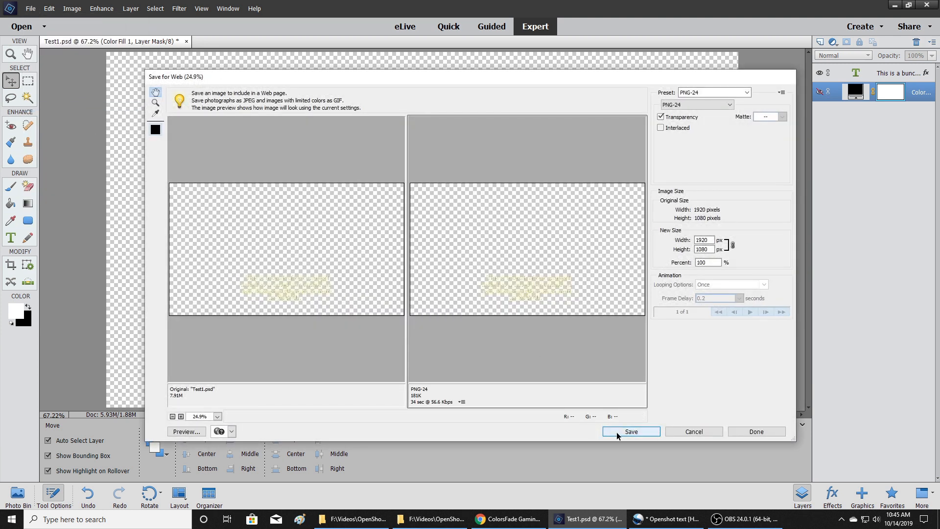
{"action": "left_click", "coordinate": [617, 432]}
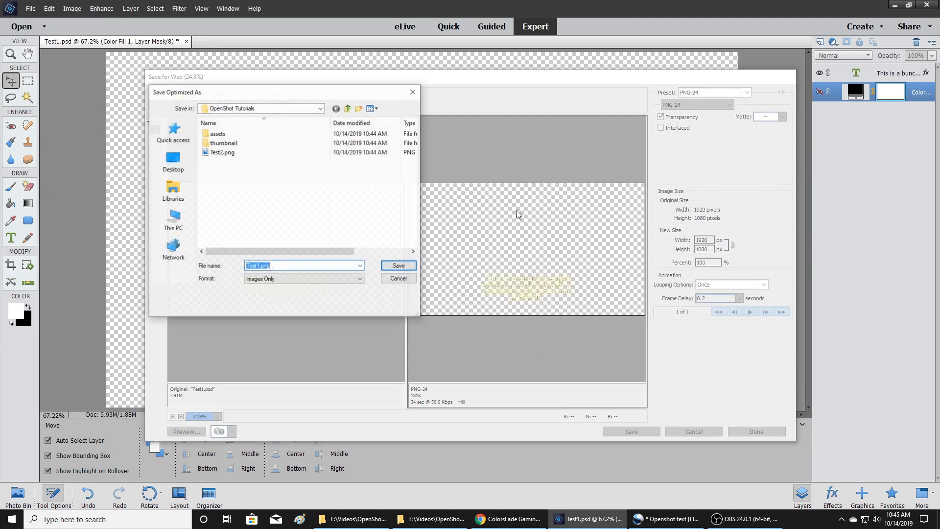
{"action": "left_click", "coordinate": [222, 153]}
{"action": "left_click", "coordinate": [398, 265]}
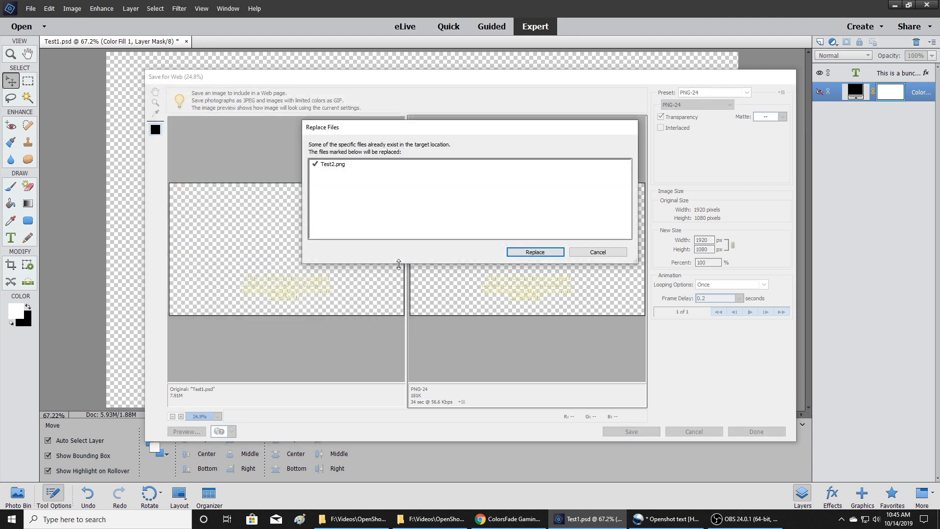
{"action": "left_click", "coordinate": [535, 252]}
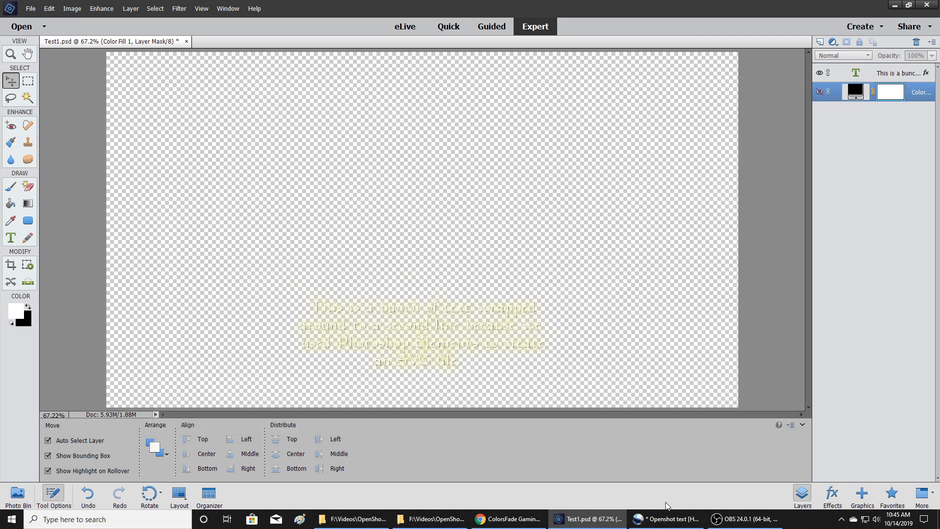
- Switch to OpenShot and add Test2.png from the OpenShot Tutorials folder to Track 4 at about 15 seconds
{"action": "left_click", "coordinate": [667, 518]}
{"action": "left_click", "coordinate": [430, 519]}
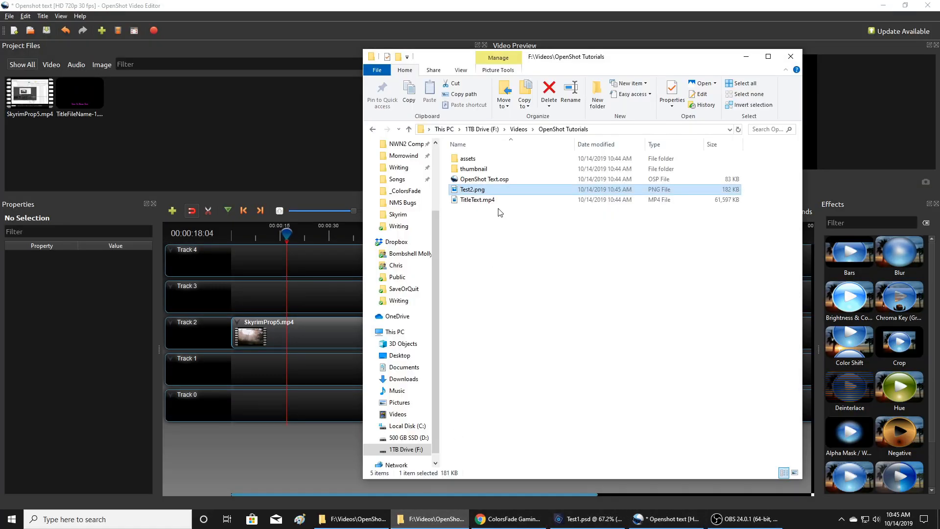
{"action": "left_click_drag", "start_coordinate": [472, 189], "coordinate": [281, 260]}
{"action": "left_click", "coordinate": [126, 97]}
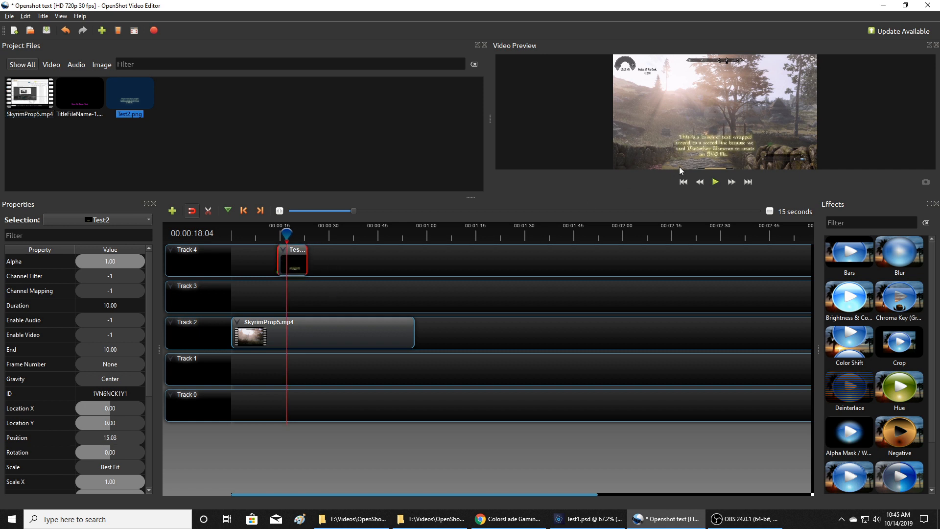
- Open the video export settings for the project and show the available export profiles
{"action": "left_click", "coordinate": [6, 18]}
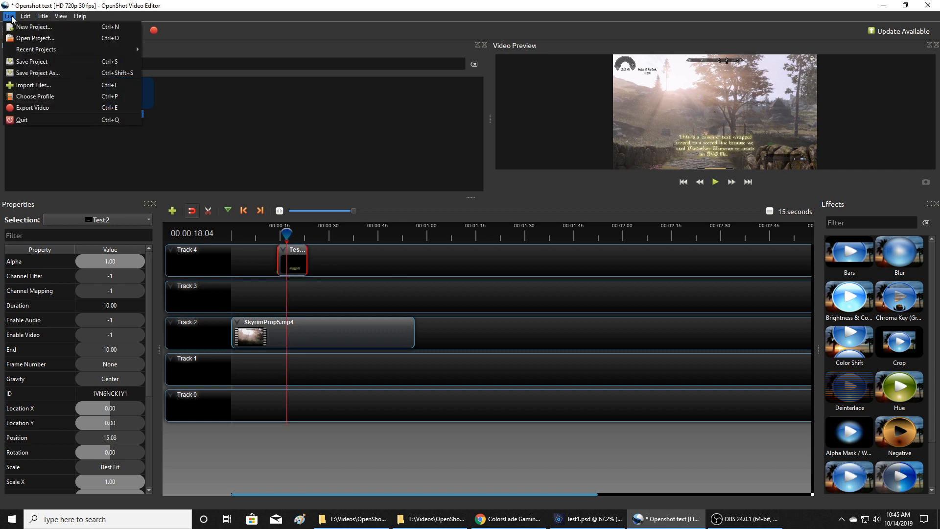
{"action": "left_click", "coordinate": [51, 113]}
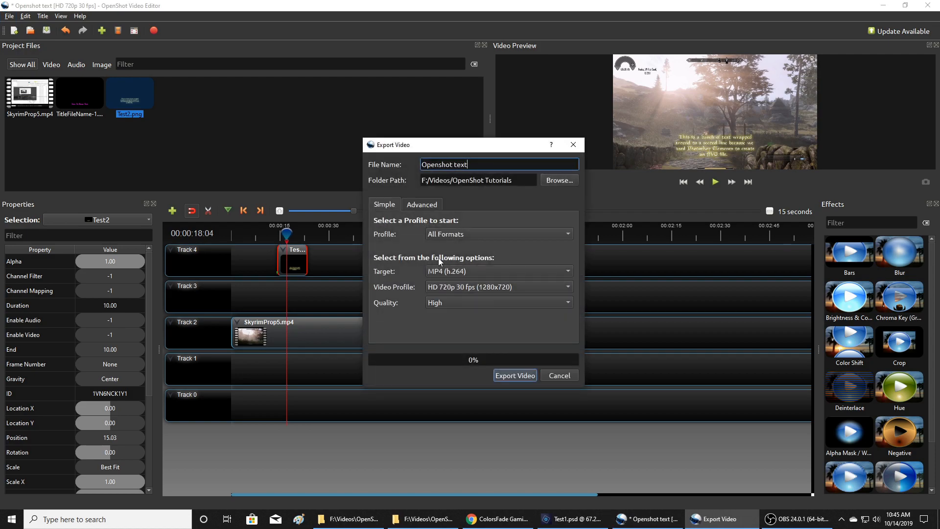
{"action": "left_click", "coordinate": [454, 235]}
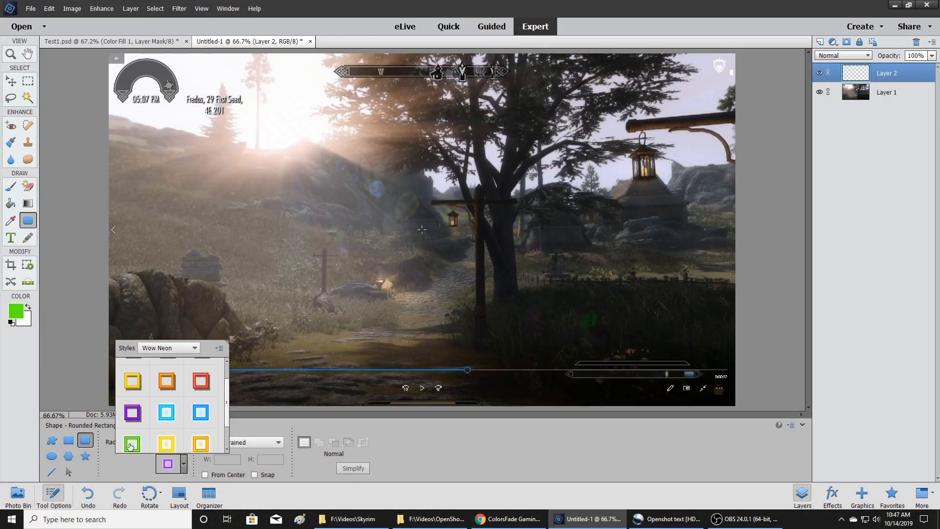
- Draw one circle around each of the two hanging lanterns using the green Wow Neon style
{"action": "left_click", "coordinate": [132, 443]}
{"action": "left_click", "coordinate": [52, 456]}
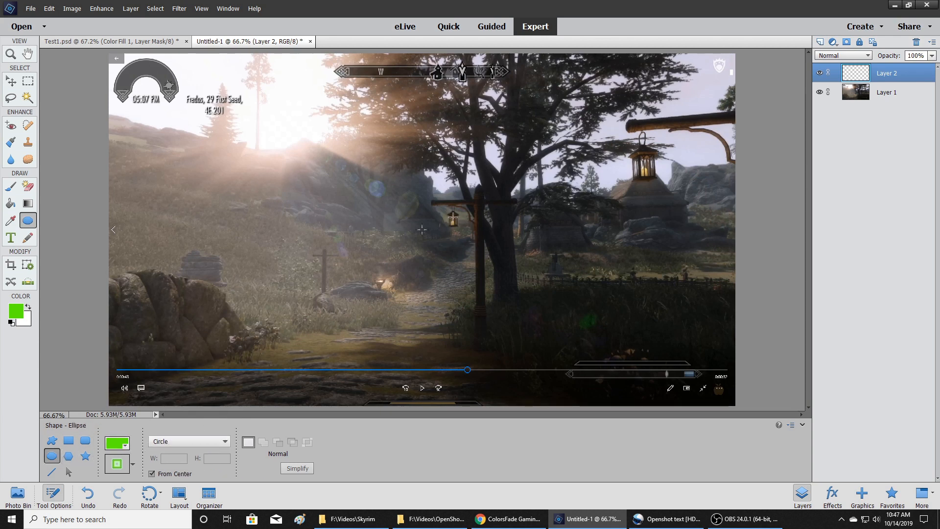
{"action": "left_click_drag", "start_coordinate": [452, 218], "coordinate": [455, 234]}
{"action": "left_click_drag", "start_coordinate": [644, 162], "coordinate": [675, 190]}
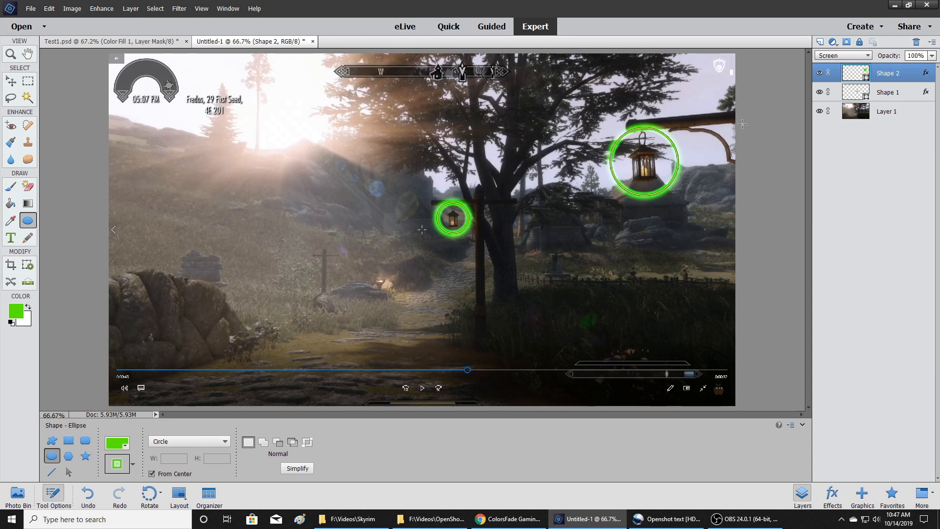
- Hide the screenshot on Layer 1 and save the two circles for web as Lanterns.png
{"action": "left_click", "coordinate": [819, 111]}
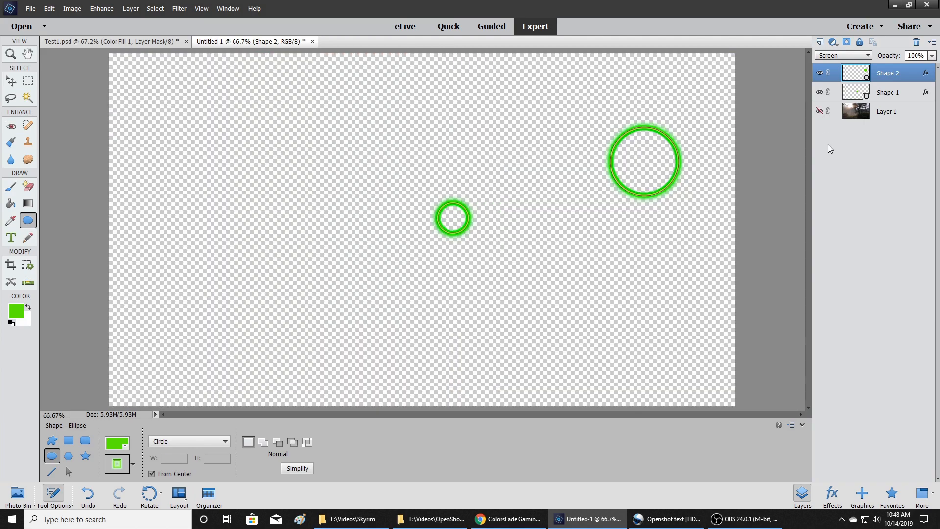
{"action": "left_click", "coordinate": [30, 9]}
{"action": "left_click", "coordinate": [88, 108]}
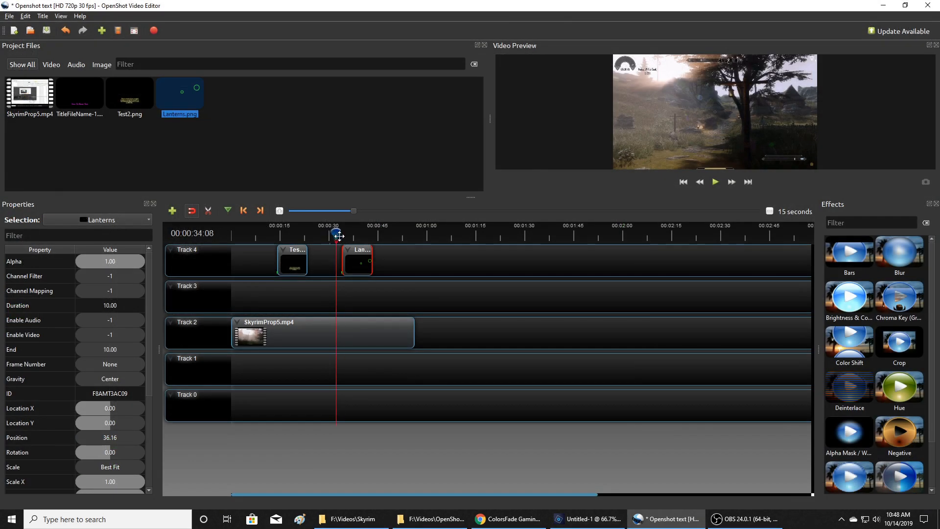
- Move the playhead back to a point ahead of the Lanterns clip on Track 4
{"action": "mouse_move", "coordinate": [340, 237]}
{"action": "left_mouse_down"}
{"action": "mouse_move", "coordinate": [360, 239]}
{"action": "mouse_move", "coordinate": [324, 241]}
{"action": "left_mouse_up"}
{"action": "left_click_drag", "start_coordinate": [324, 241], "coordinate": [321, 241]}
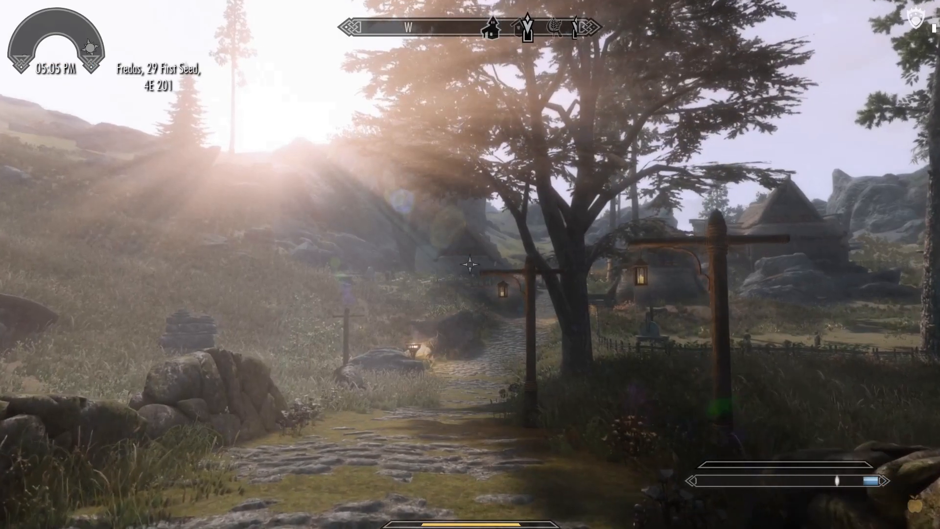